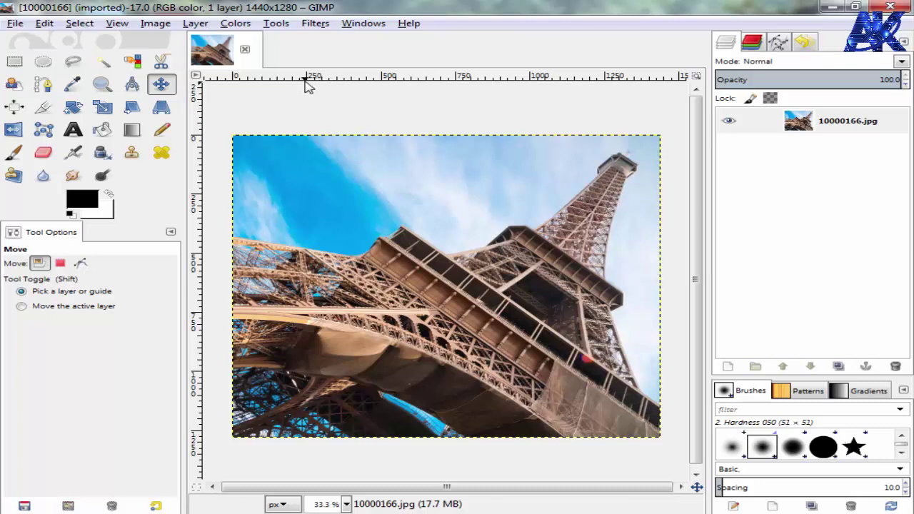
Show the Filters menu's categories while the Eiffel Tower photo is open.
{"action": "left_click", "coordinate": [311, 24]}
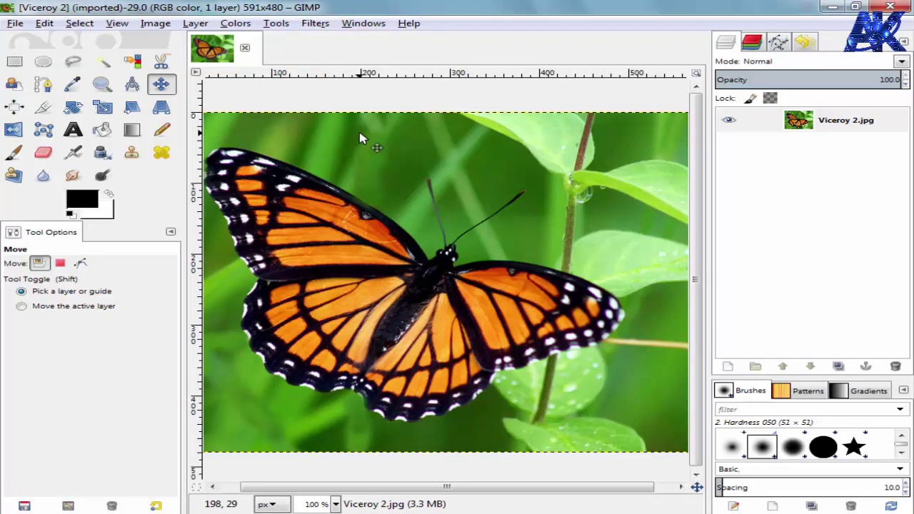
Apply the plain Blur filter from Filters > Blur to the Viceroy 2 butterfly photo.
{"action": "left_click", "coordinate": [316, 23]}
{"action": "mouse_move", "coordinate": [332, 98]}
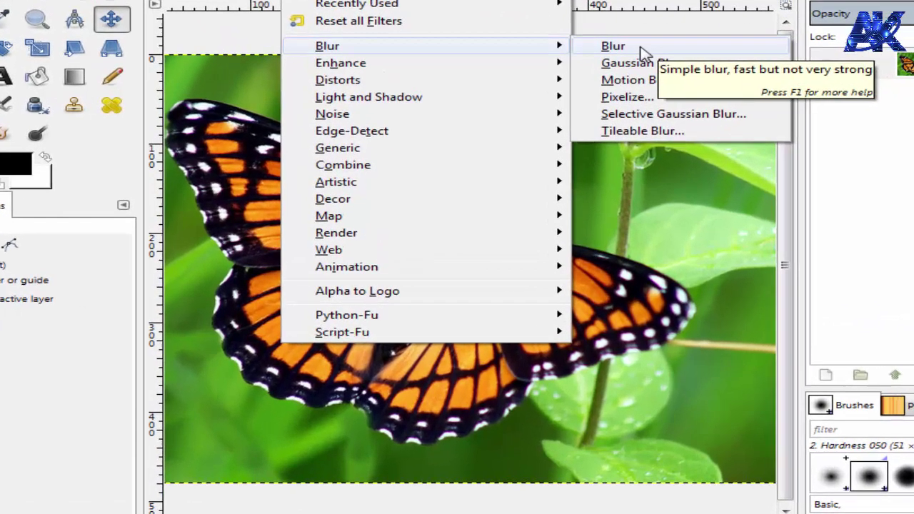
{"action": "left_click", "coordinate": [581, 108]}
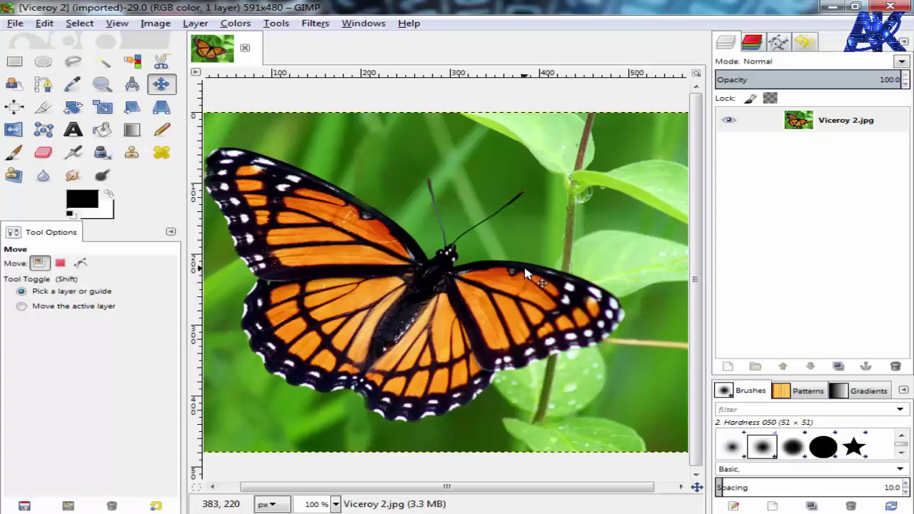
{"action": "left_click", "coordinate": [315, 23]}
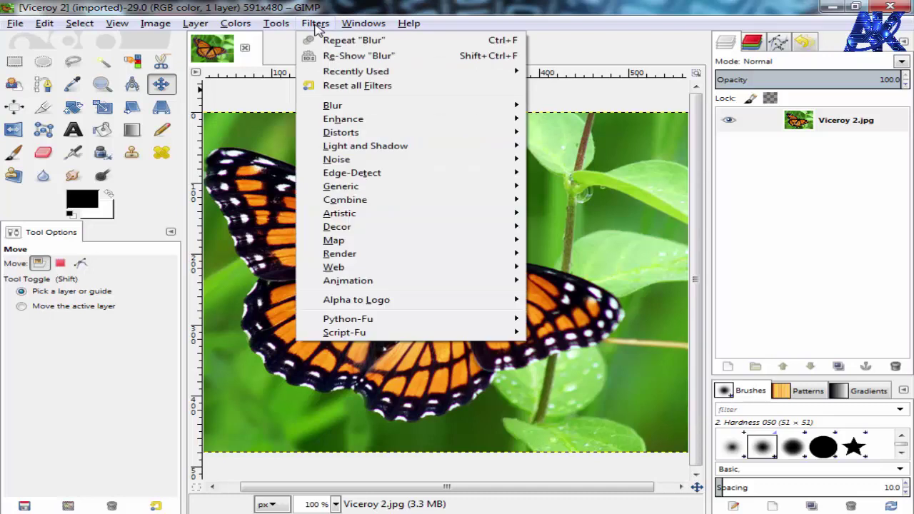
{"action": "mouse_move", "coordinate": [342, 132]}
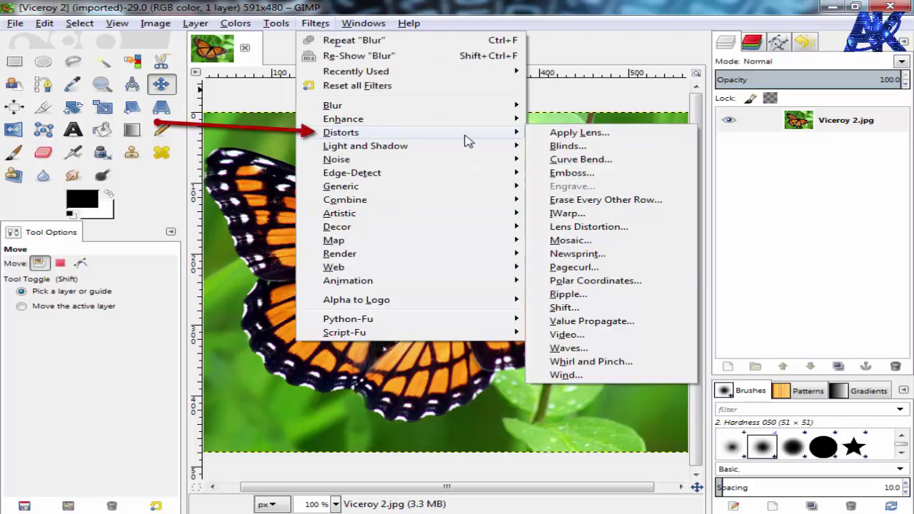
{"action": "left_click", "coordinate": [617, 176]}
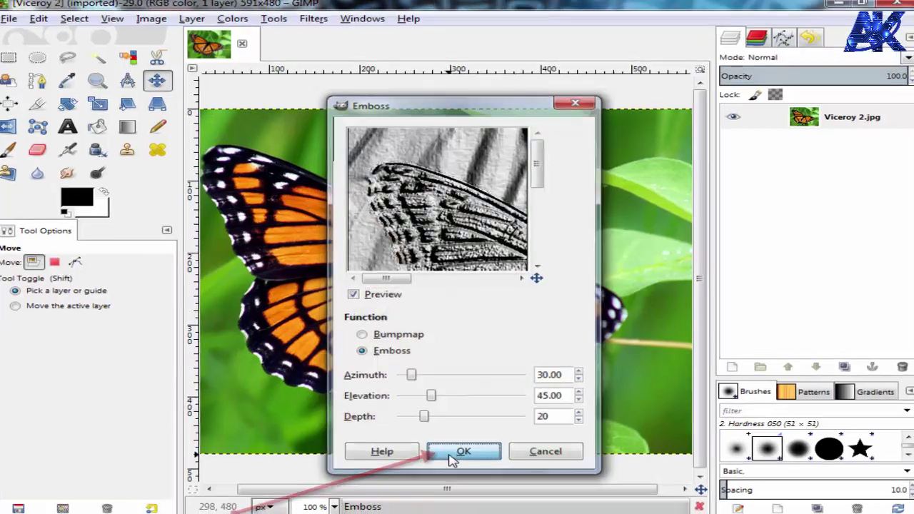
{"action": "left_click", "coordinate": [457, 452]}
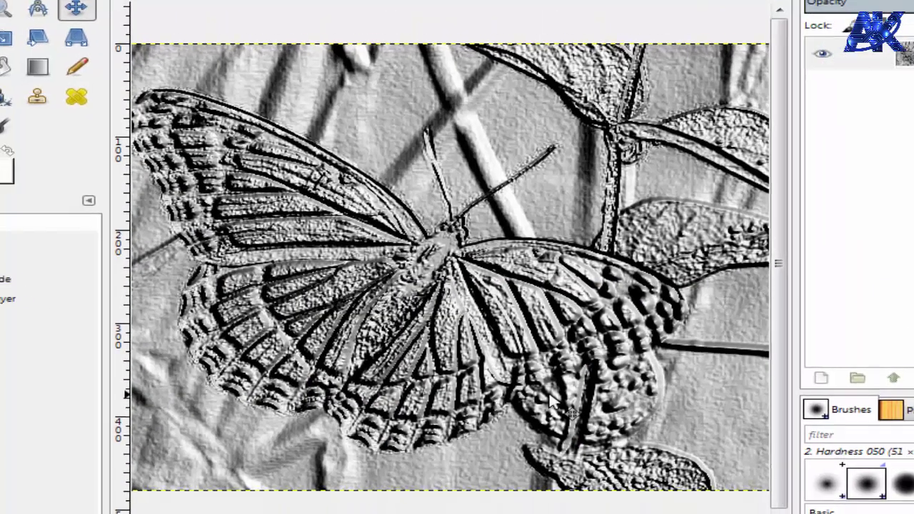
{"action": "key", "text": "ctrl+z"}
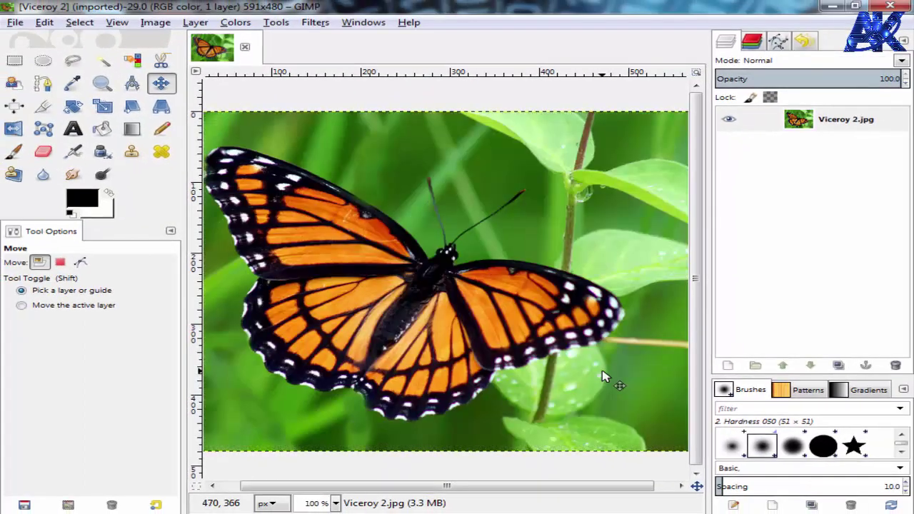
{"action": "left_click", "coordinate": [323, 27]}
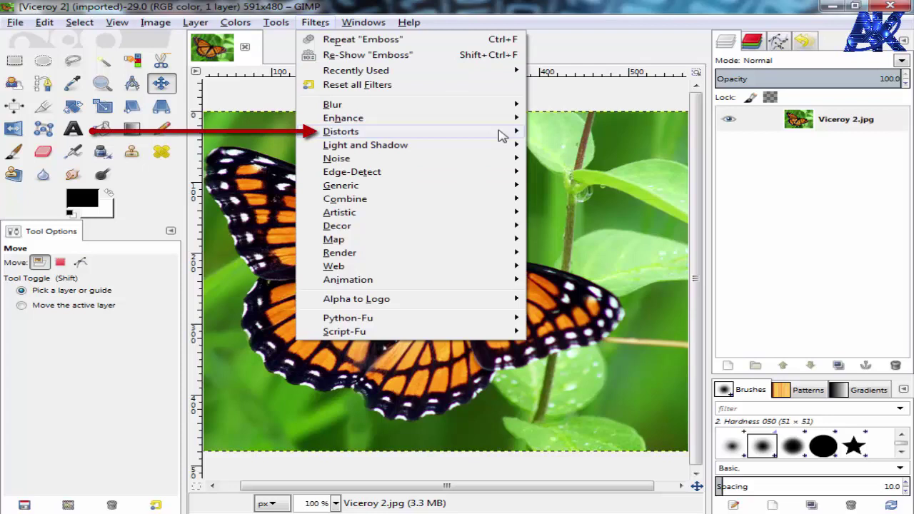
{"action": "mouse_move", "coordinate": [341, 131]}
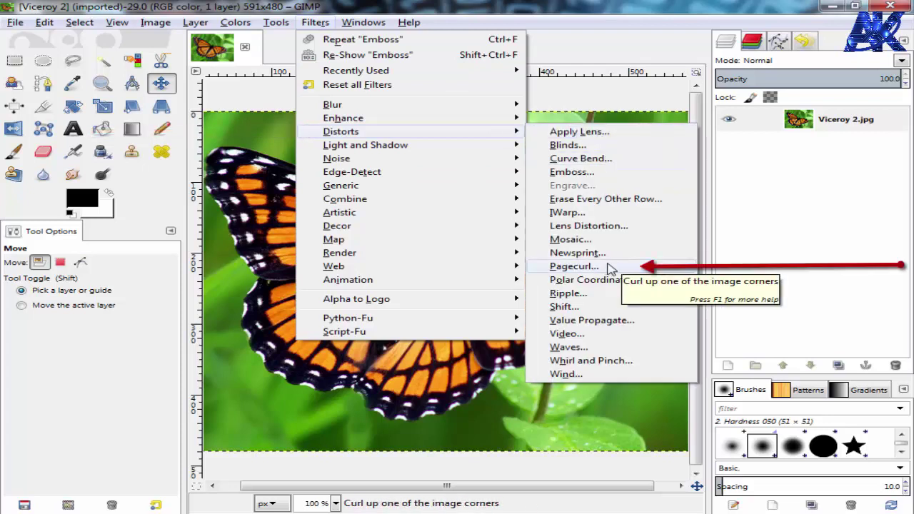
{"action": "left_click", "coordinate": [609, 268]}
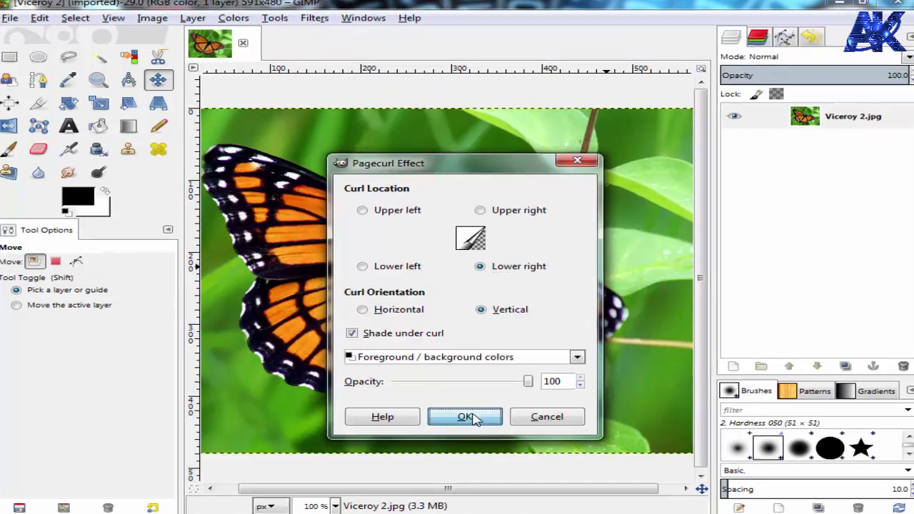
{"action": "left_click", "coordinate": [470, 415]}
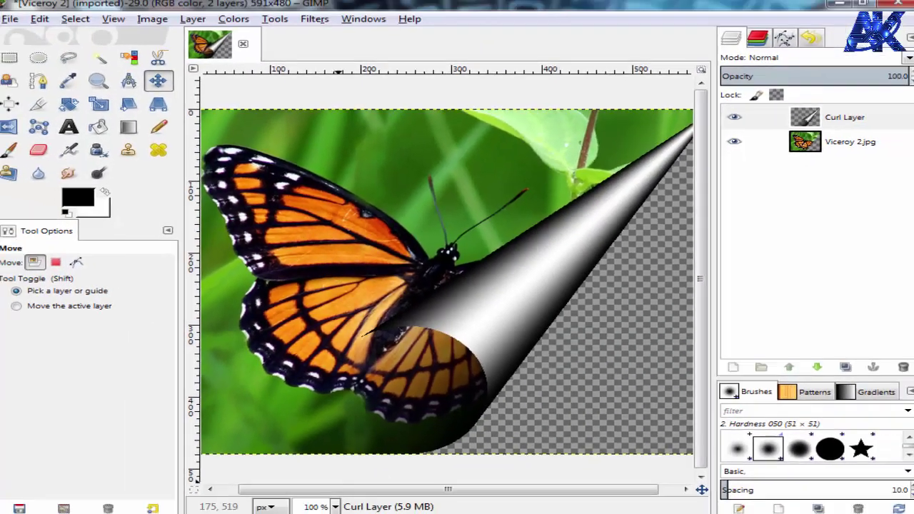
{"action": "key", "text": "ctrl+z"}
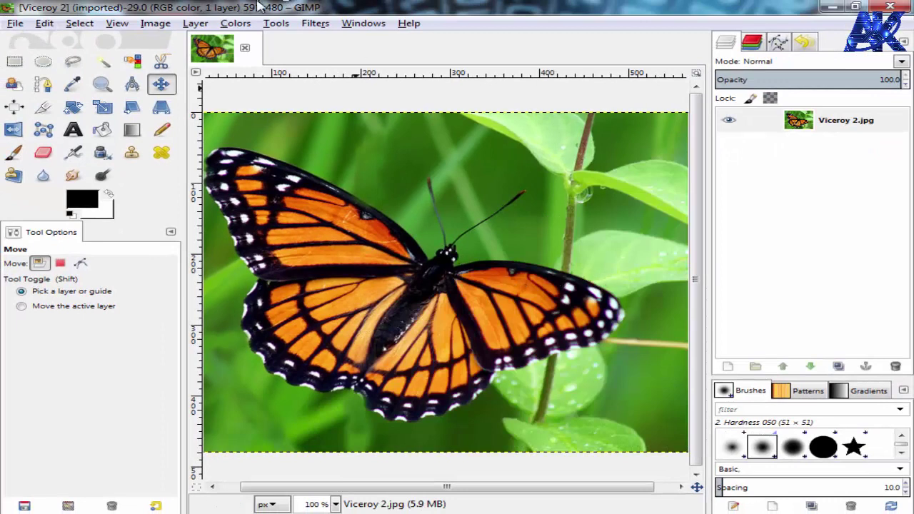
Add a Supernova flare (radius 20, 100 spokes) centred on the butterfly's body near 251, 281.
{"action": "left_click", "coordinate": [315, 23]}
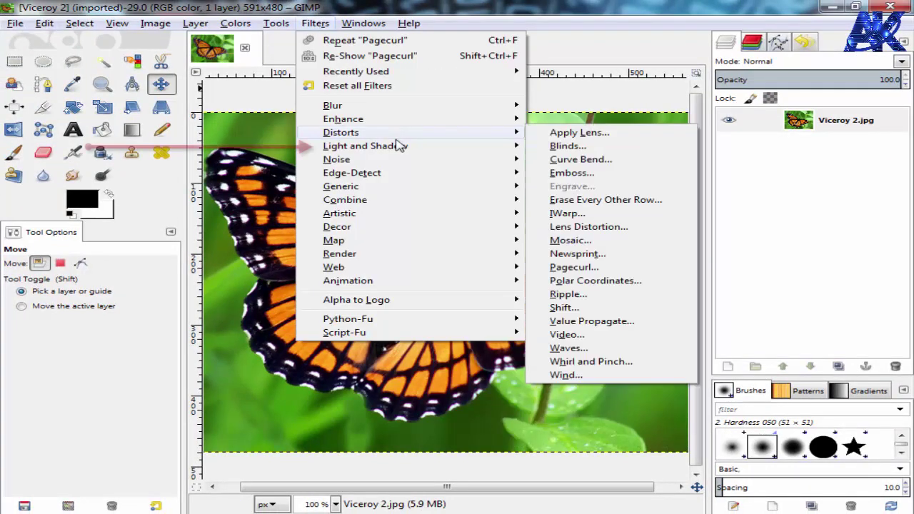
{"action": "mouse_move", "coordinate": [365, 146]}
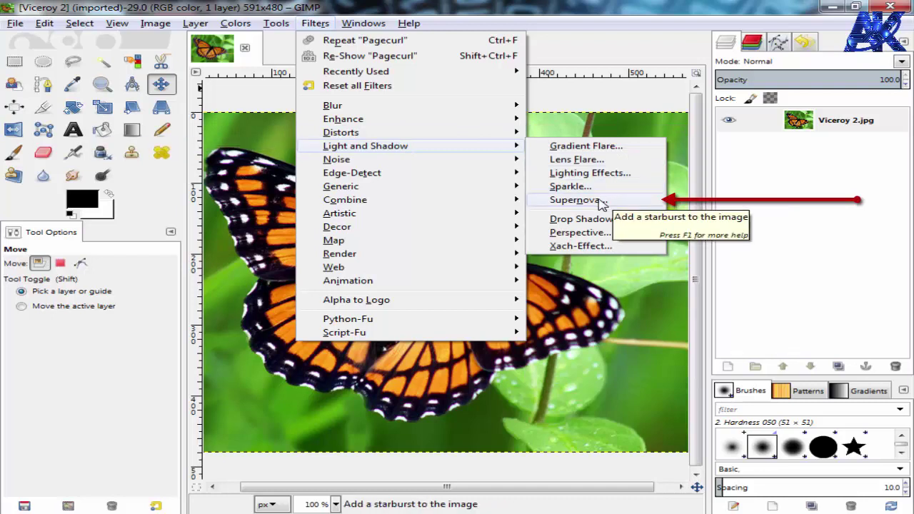
{"action": "left_click", "coordinate": [574, 200]}
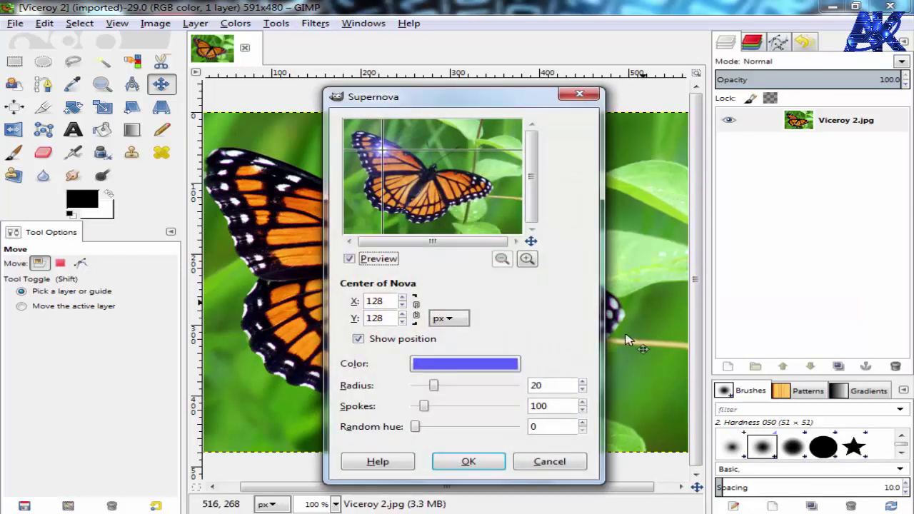
{"action": "left_click", "coordinate": [372, 148]}
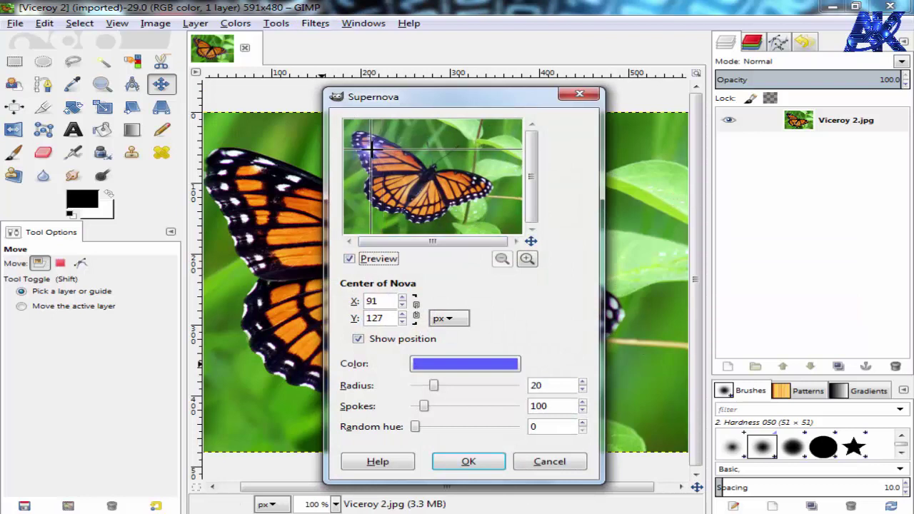
{"action": "left_click_drag", "start_coordinate": [371, 148], "coordinate": [419, 187]}
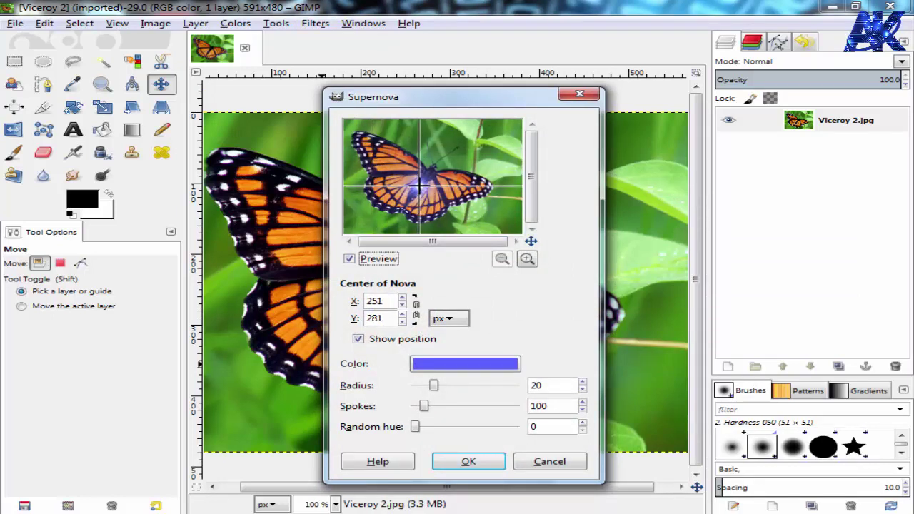
{"action": "left_click", "coordinate": [490, 462]}
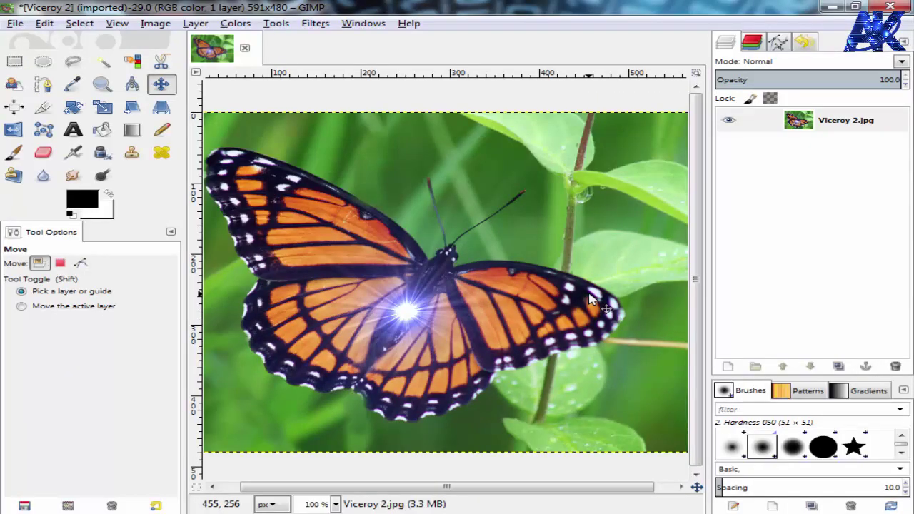
Build a Filmstrip image using the Viceroy 2 photo as the film frame.
{"action": "left_click", "coordinate": [318, 24]}
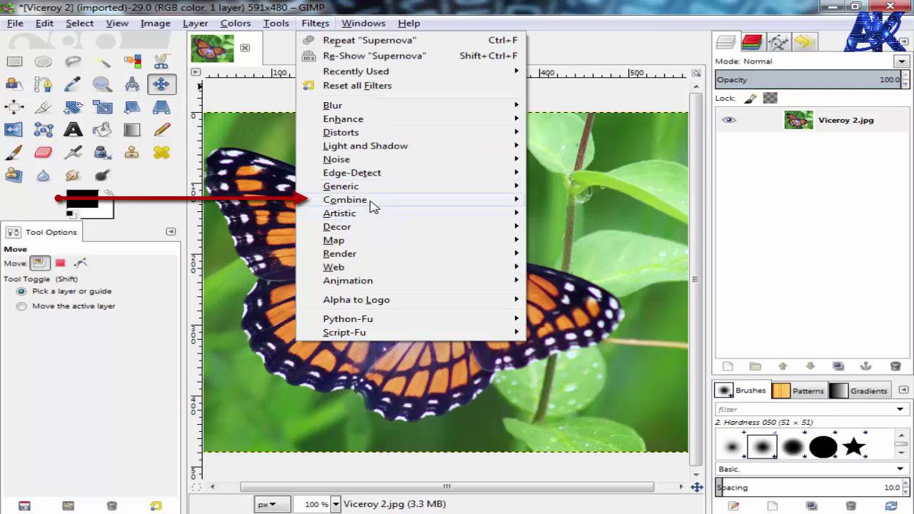
{"action": "mouse_move", "coordinate": [345, 200]}
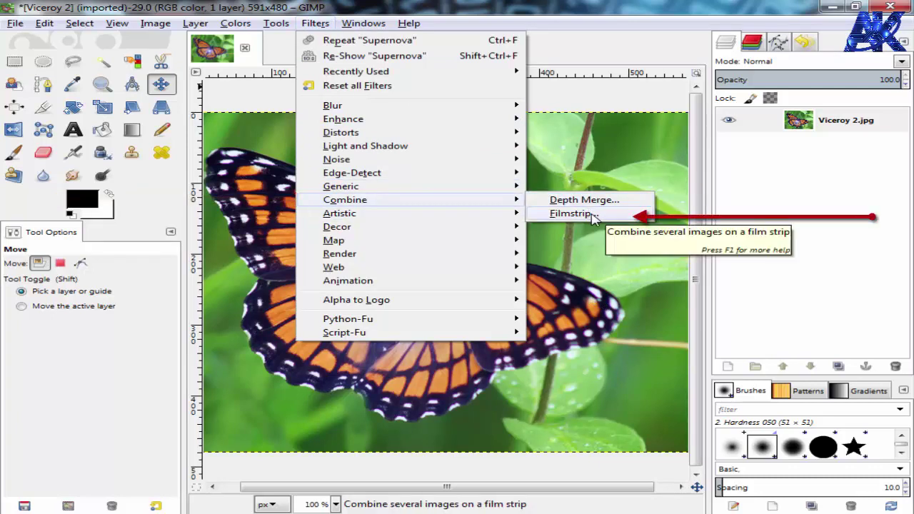
{"action": "left_click", "coordinate": [592, 217]}
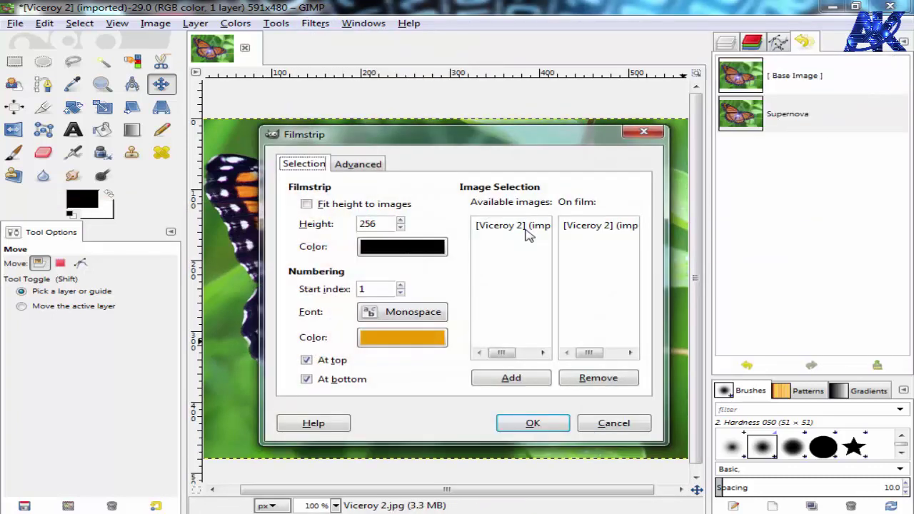
{"action": "left_click", "coordinate": [523, 227]}
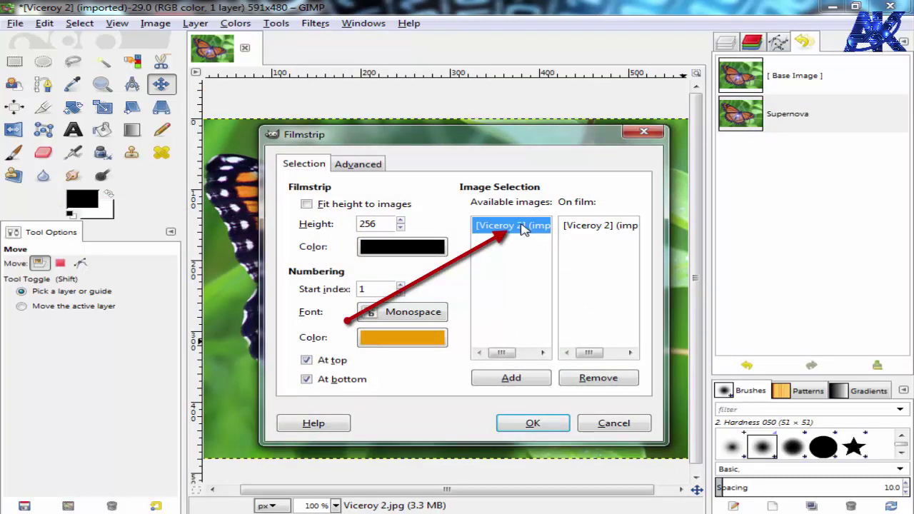
{"action": "left_click", "coordinate": [599, 227]}
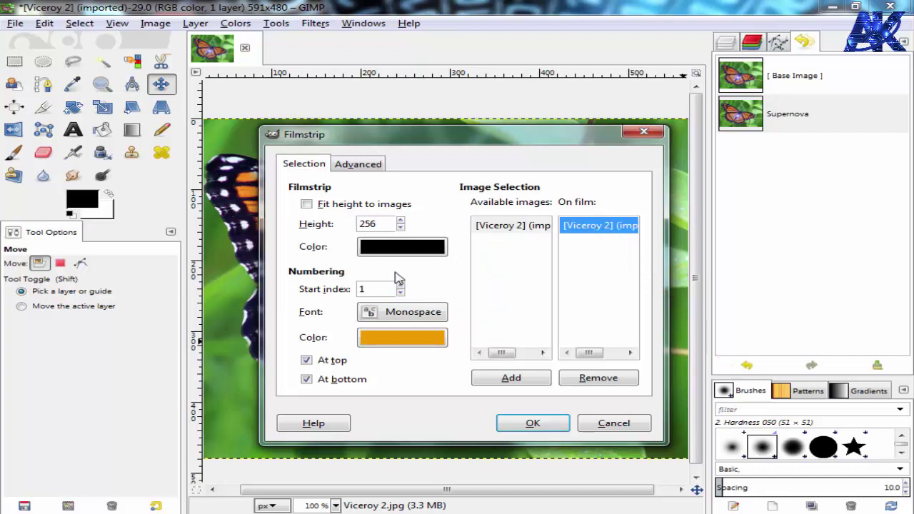
{"action": "left_click", "coordinate": [535, 424]}
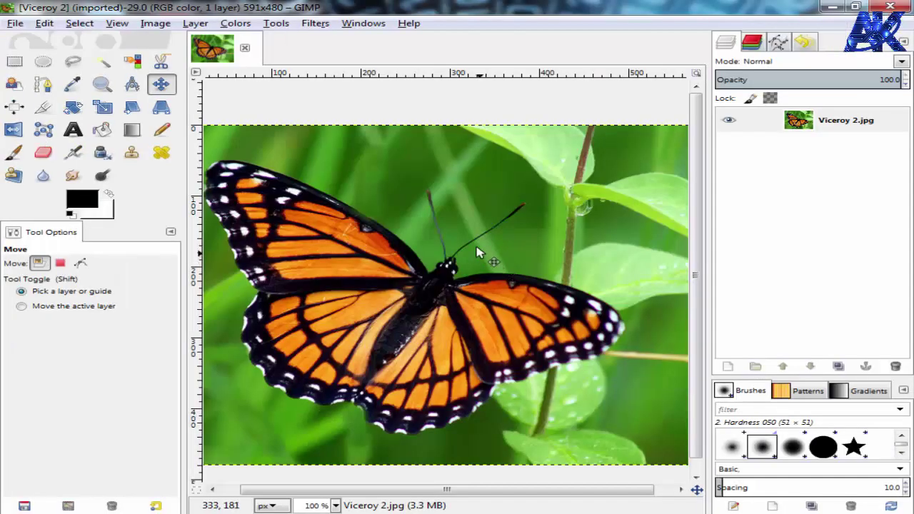
Apply Artistic > Weave with default settings: ribbon width 30, spacing 10.
{"action": "left_click", "coordinate": [315, 22]}
{"action": "mouse_move", "coordinate": [339, 213]}
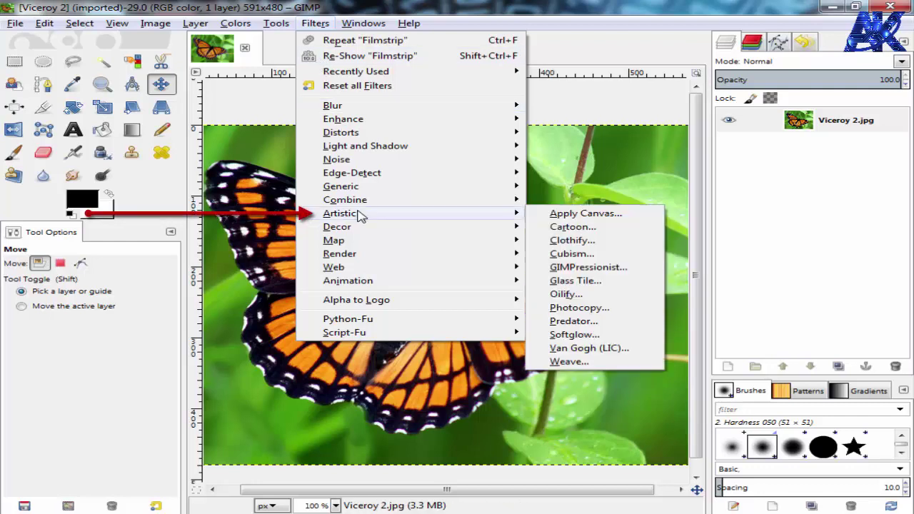
{"action": "left_click", "coordinate": [584, 363]}
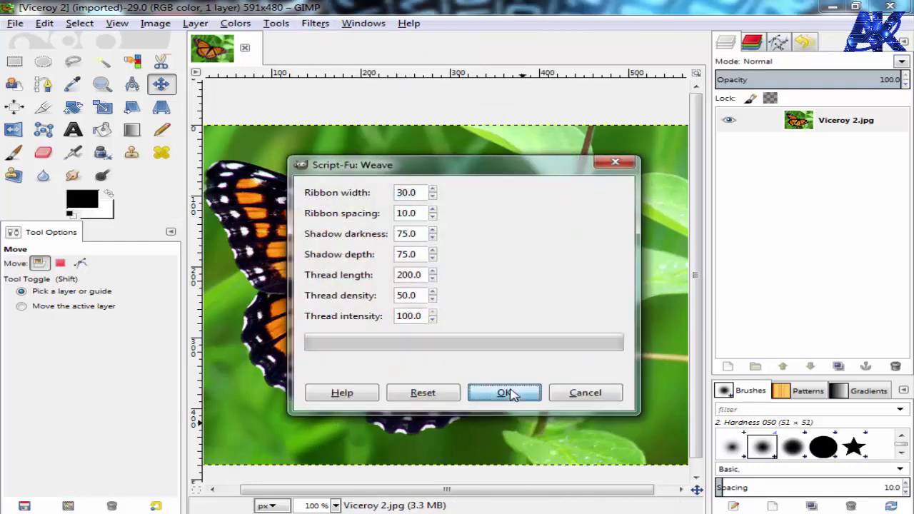
{"action": "left_click", "coordinate": [510, 393]}
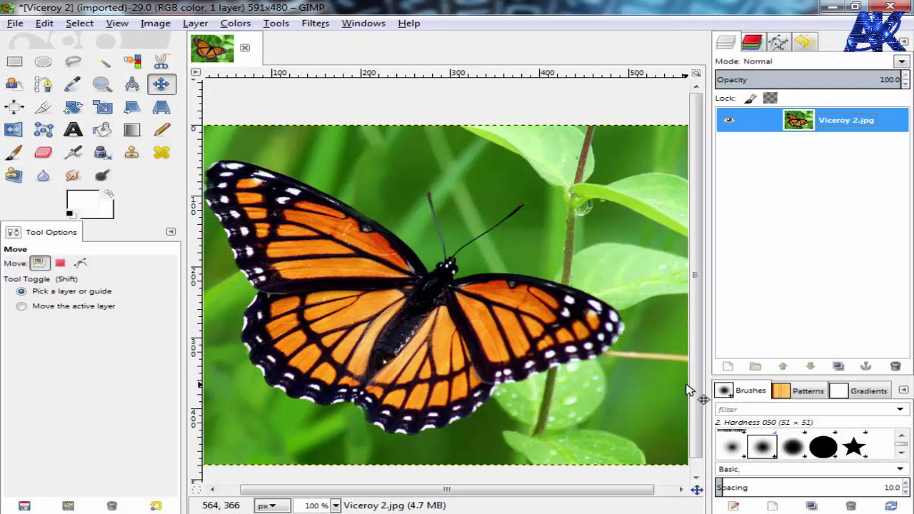
Make a sepia Old Photo copy with border size 20, then return to the colour original.
{"action": "left_click", "coordinate": [316, 24]}
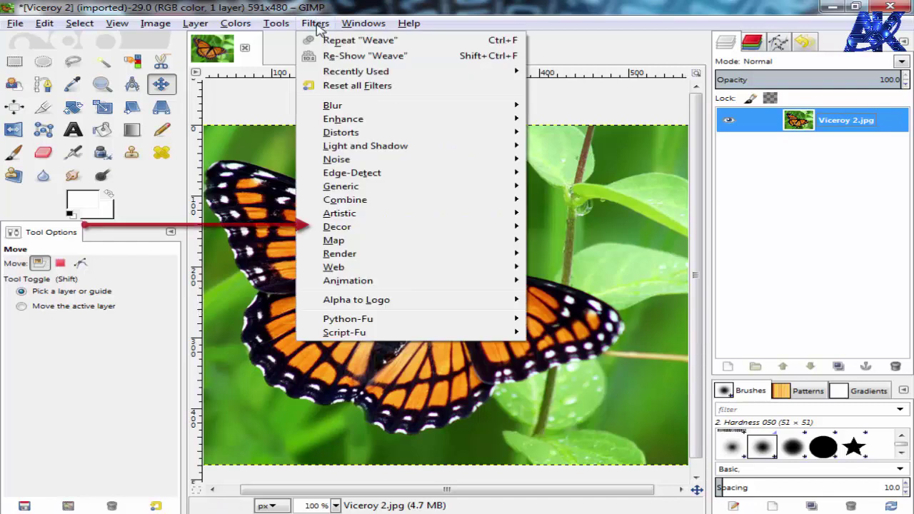
{"action": "mouse_move", "coordinate": [338, 227]}
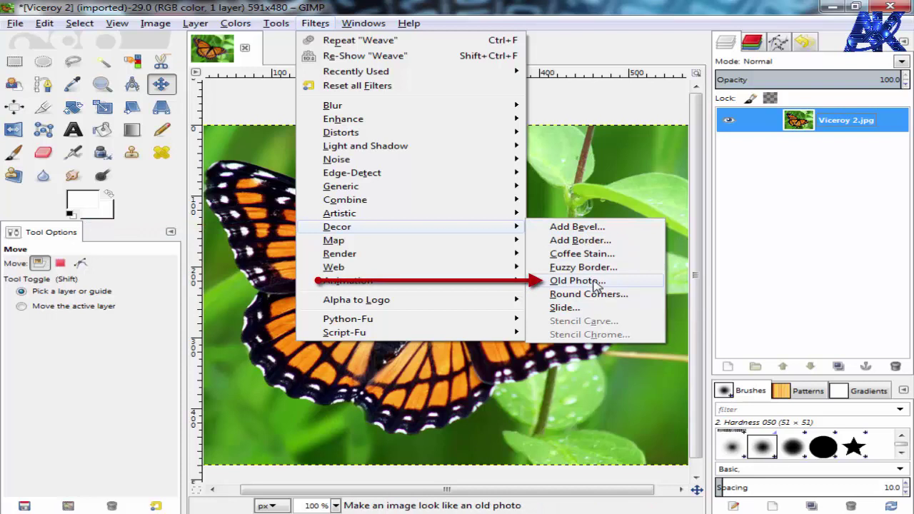
{"action": "left_click", "coordinate": [595, 283]}
{"action": "left_click", "coordinate": [333, 295]}
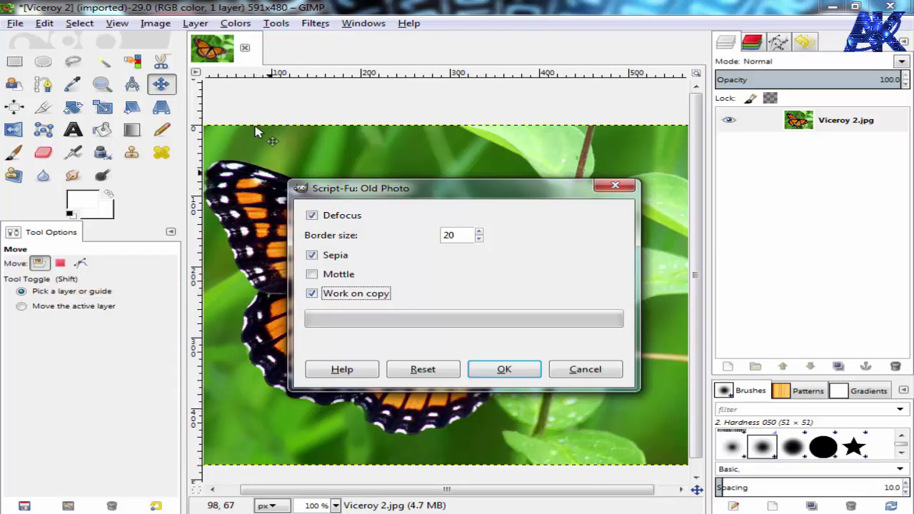
{"action": "left_click", "coordinate": [508, 371]}
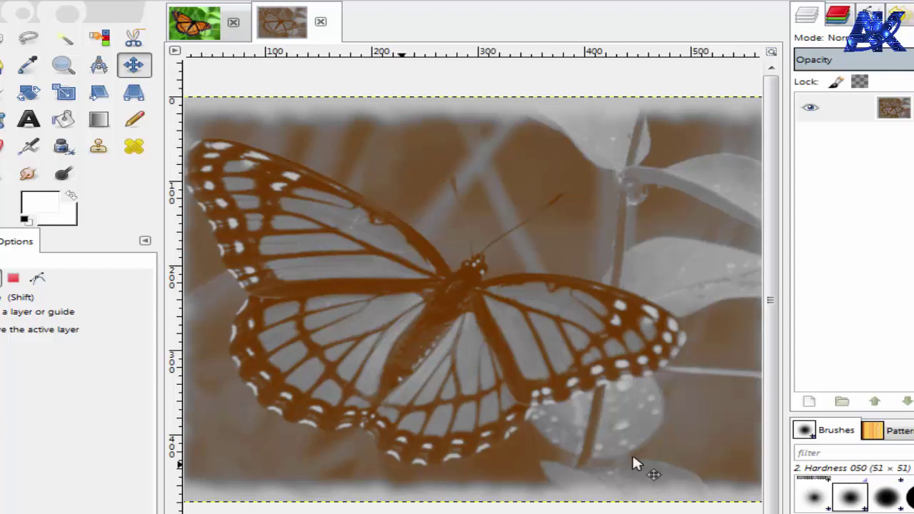
{"action": "left_click", "coordinate": [204, 34]}
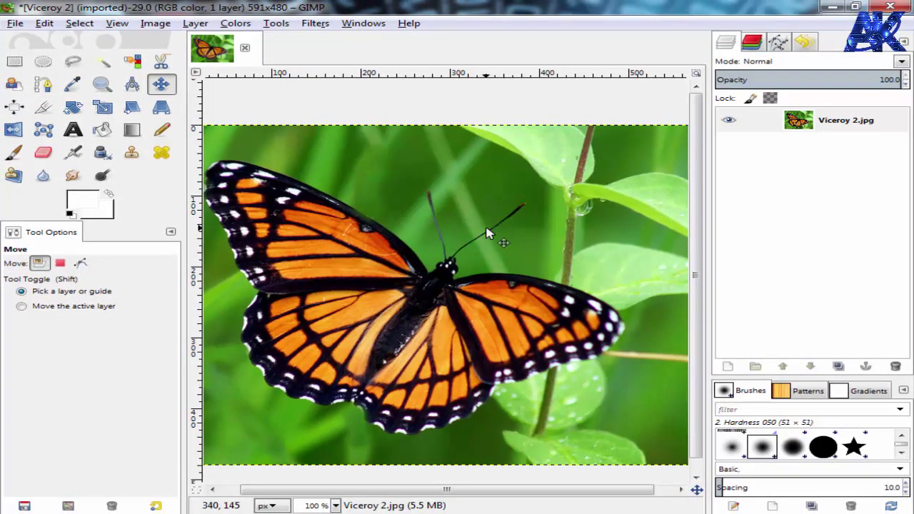
Set Map Object's map type to Cylinder after briefly trying Box.
{"action": "left_click", "coordinate": [307, 24]}
{"action": "mouse_move", "coordinate": [334, 240]}
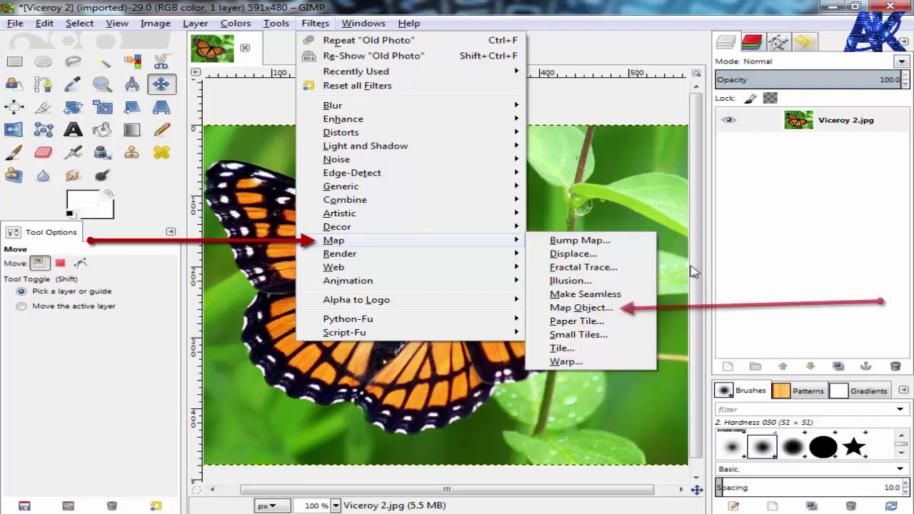
{"action": "left_click", "coordinate": [600, 307]}
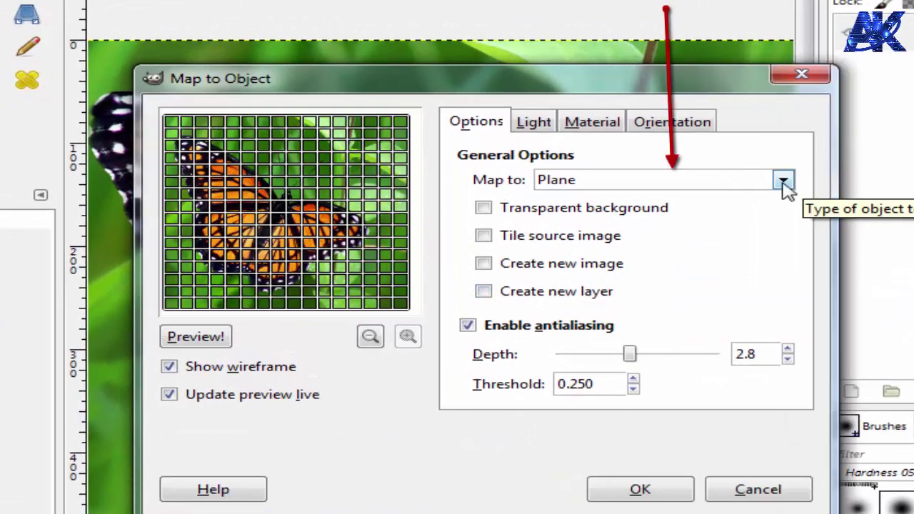
{"action": "left_click", "coordinate": [784, 181]}
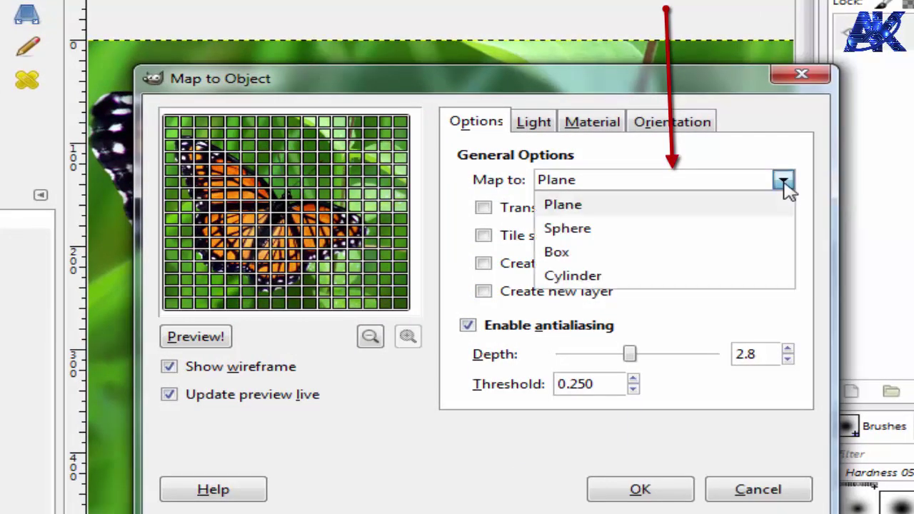
{"action": "left_click", "coordinate": [575, 255]}
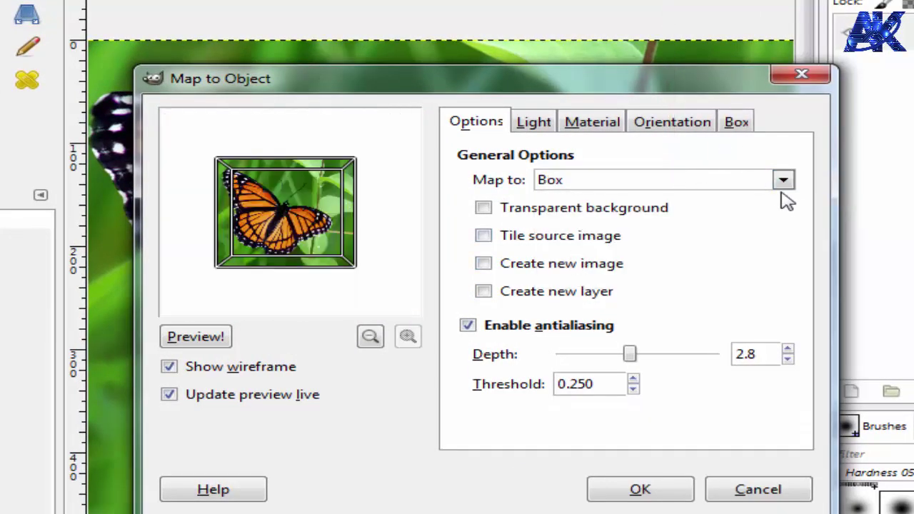
{"action": "left_click", "coordinate": [783, 181]}
{"action": "left_click", "coordinate": [573, 275]}
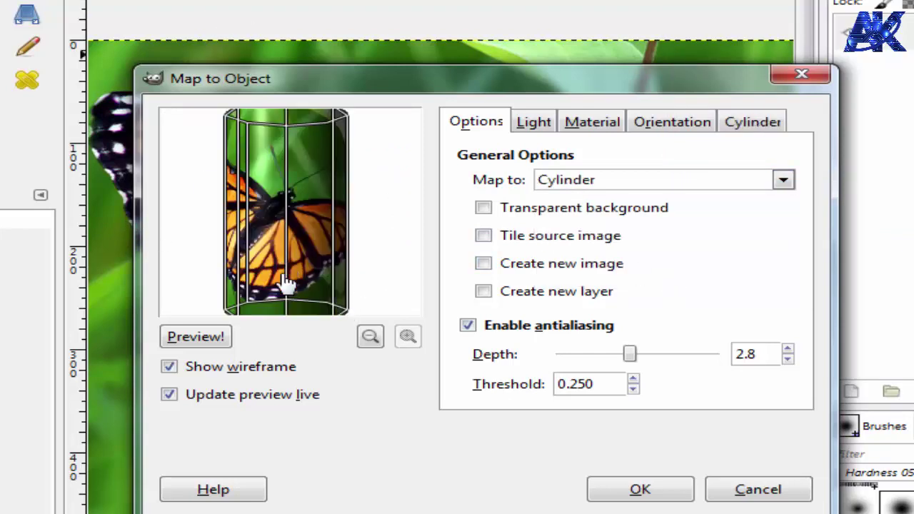
Rotate the cylinder X 65°, Y 32.5°, Z -40° and render the mapping.
{"action": "left_click", "coordinate": [682, 129]}
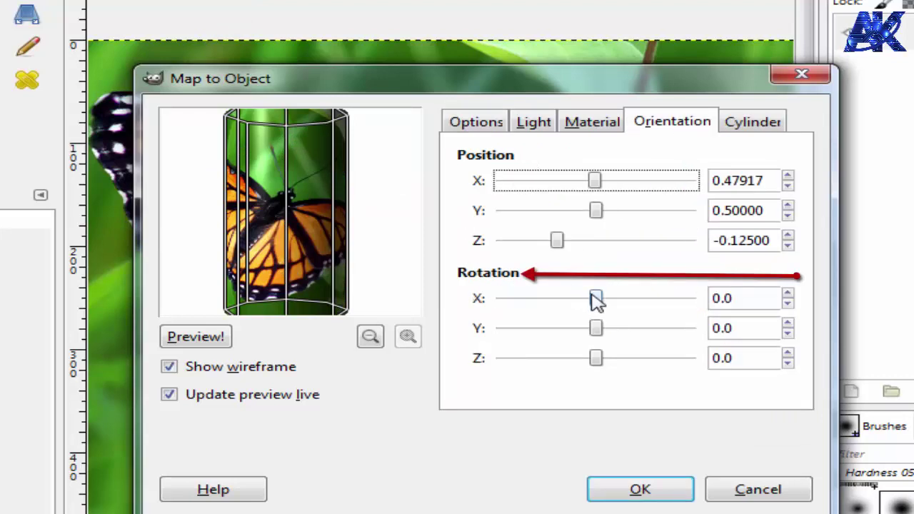
{"action": "left_click_drag", "start_coordinate": [593, 300], "coordinate": [627, 300]}
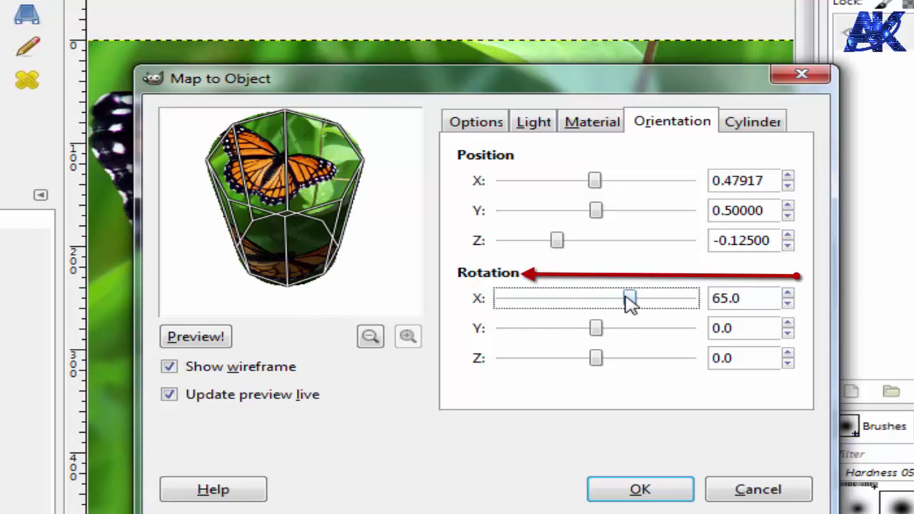
{"action": "left_click", "coordinate": [598, 330]}
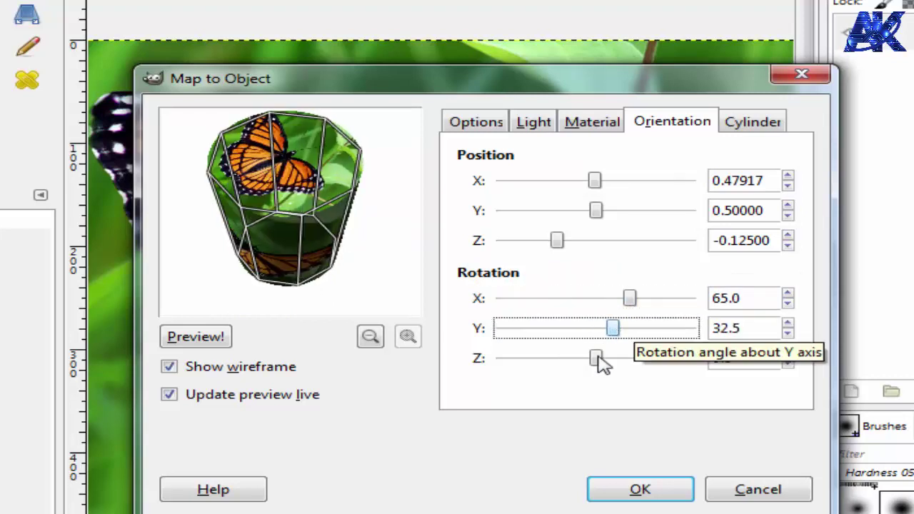
{"action": "left_click_drag", "start_coordinate": [596, 359], "coordinate": [575, 359]}
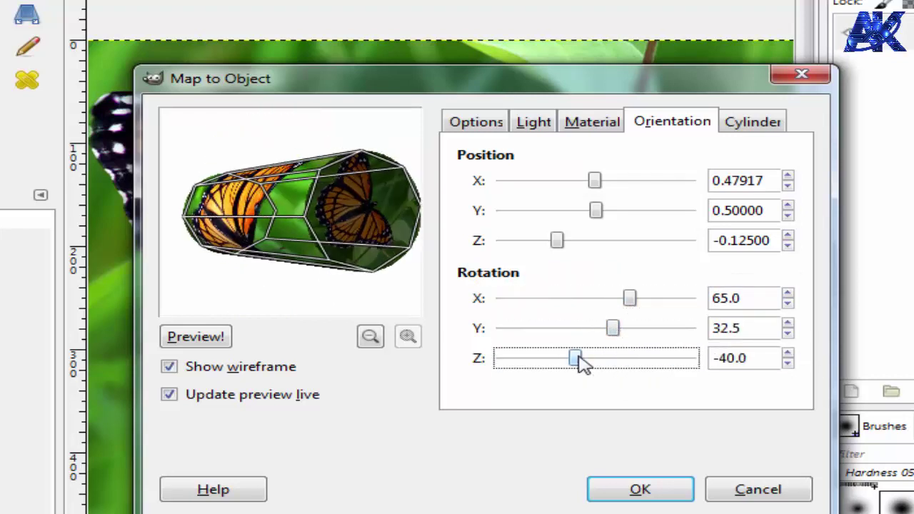
{"action": "left_click", "coordinate": [646, 490]}
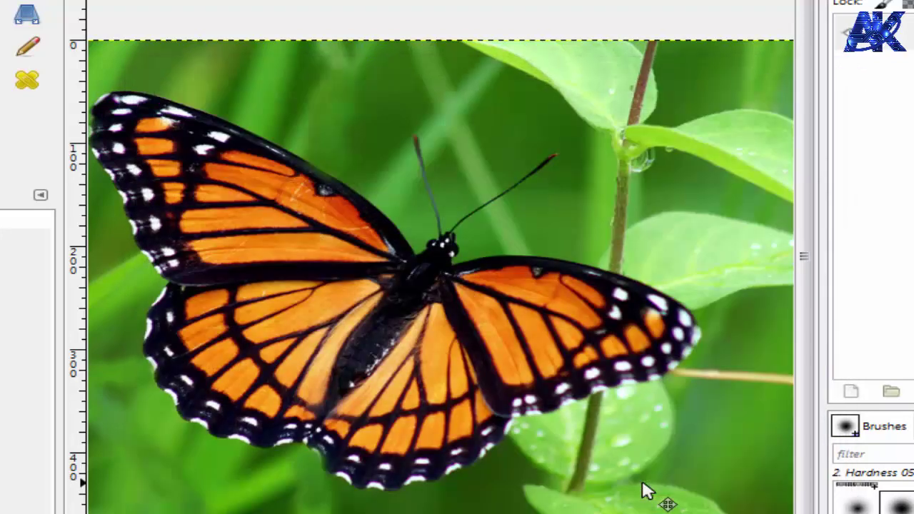